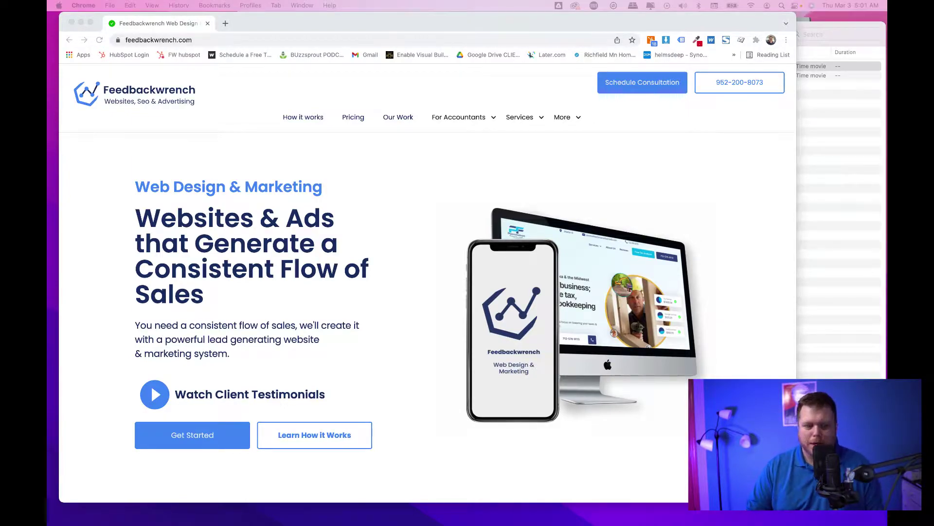
- Bring the Ecamm Live Recordings Finder window in front of Chrome
key(super+Tab)
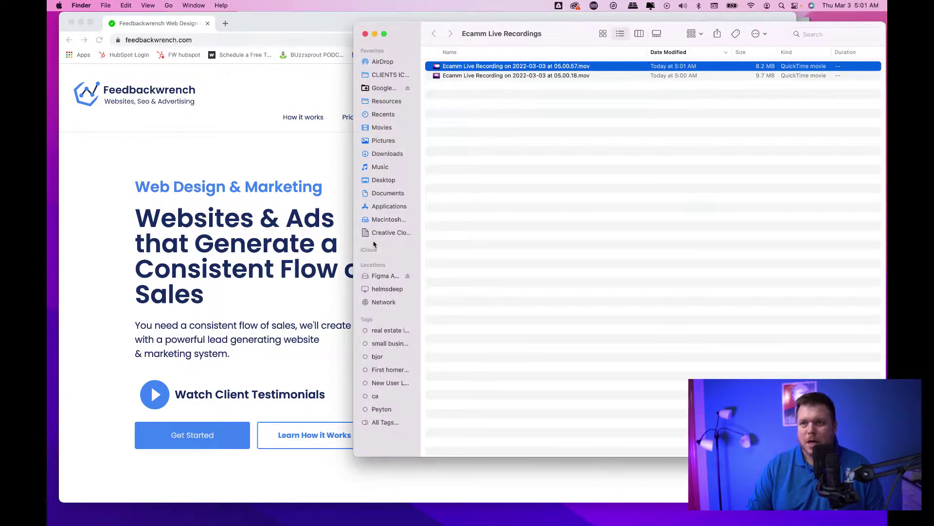
- Close the Ecamm Live Recordings window and select Lola Compressed 22.pdf in the pdf thing folder
click(366, 34)
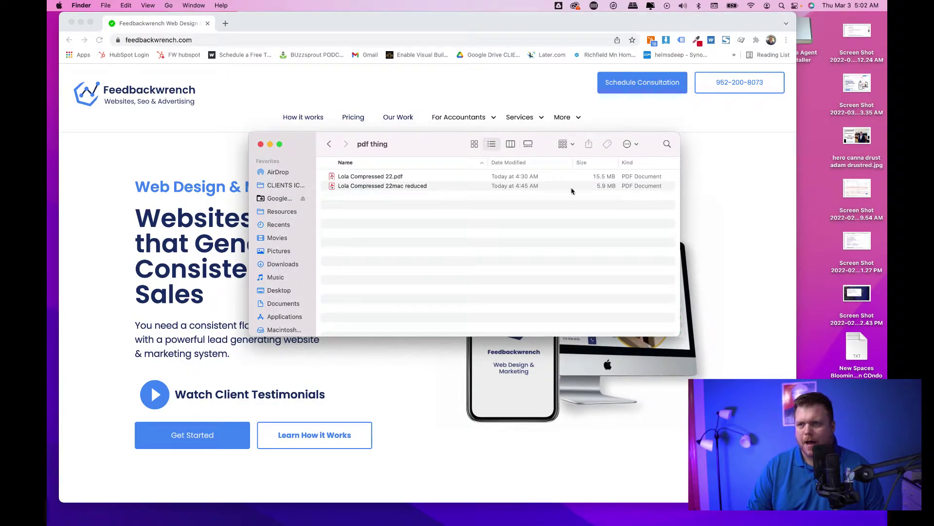
click(604, 179)
click(407, 234)
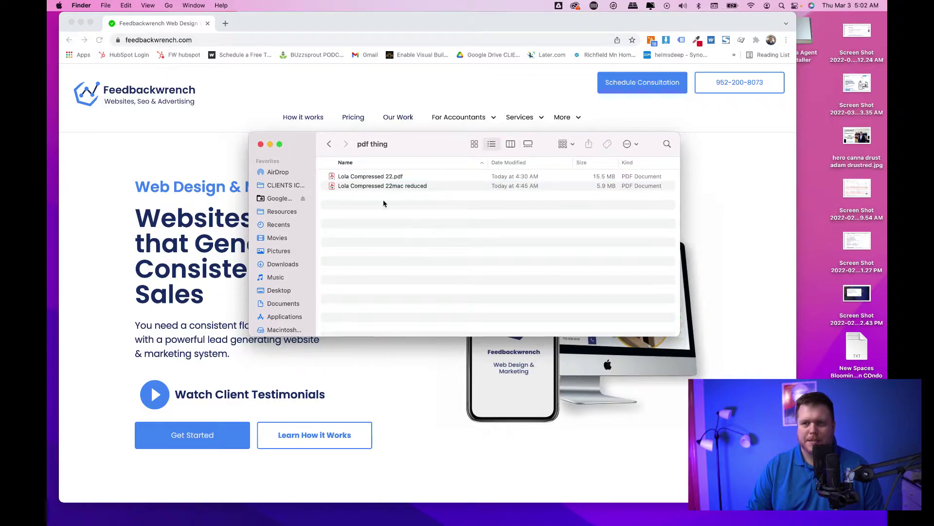
click(379, 178)
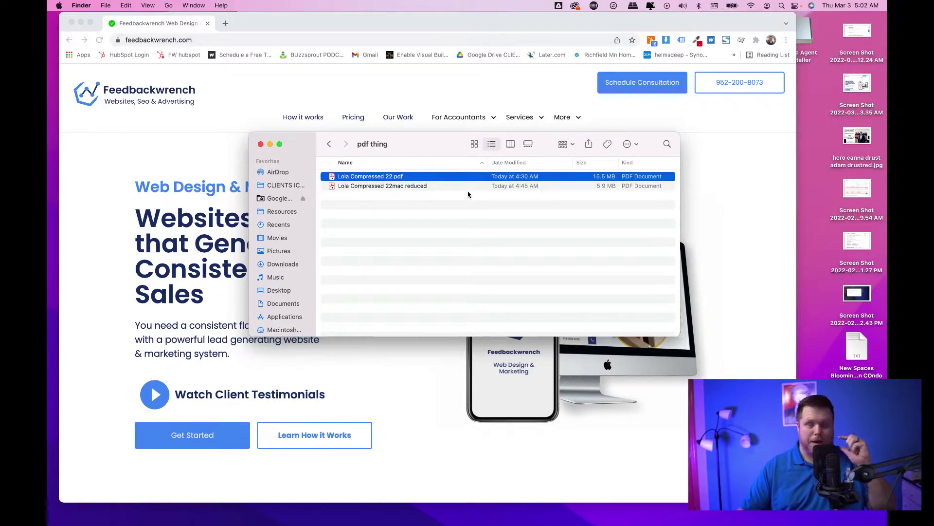
click(413, 228)
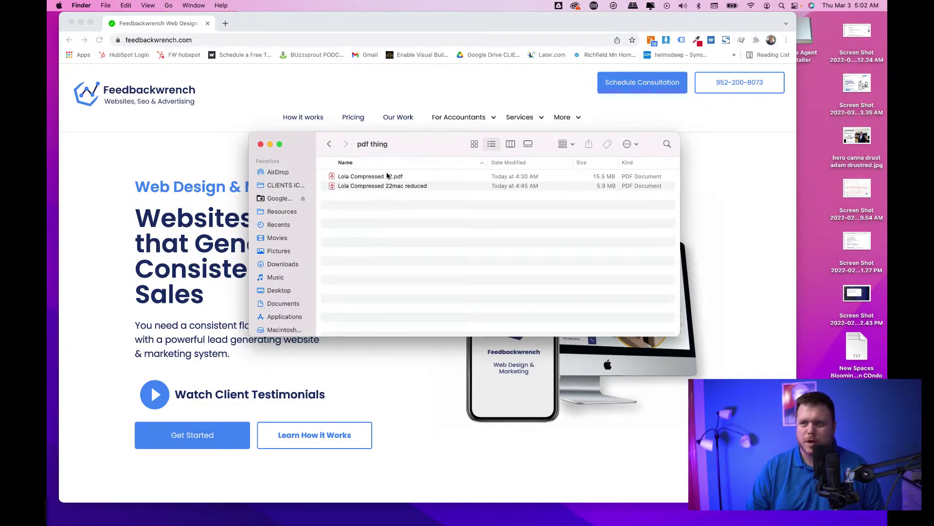
click(387, 177)
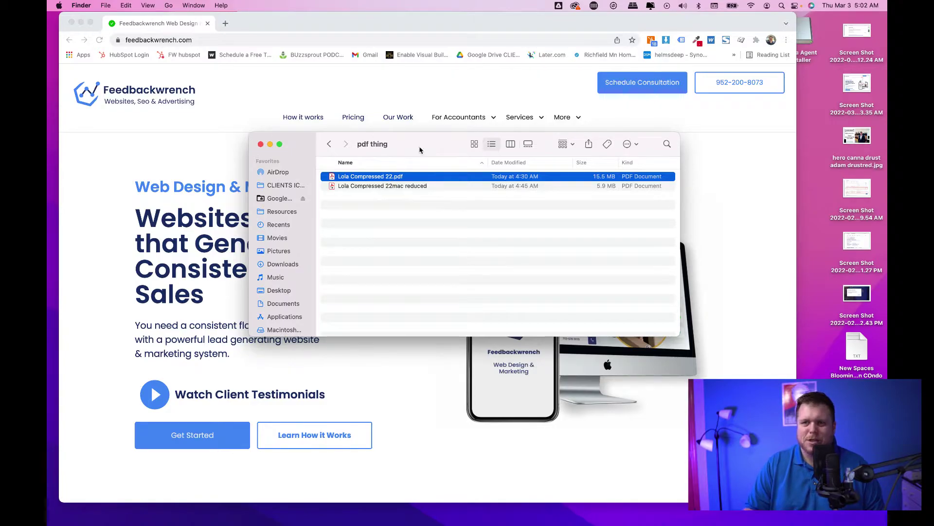
- Open Lola Compressed 22.pdf with Adobe Acrobat via Open With
right_click(388, 178)
mouse_move(410, 191)
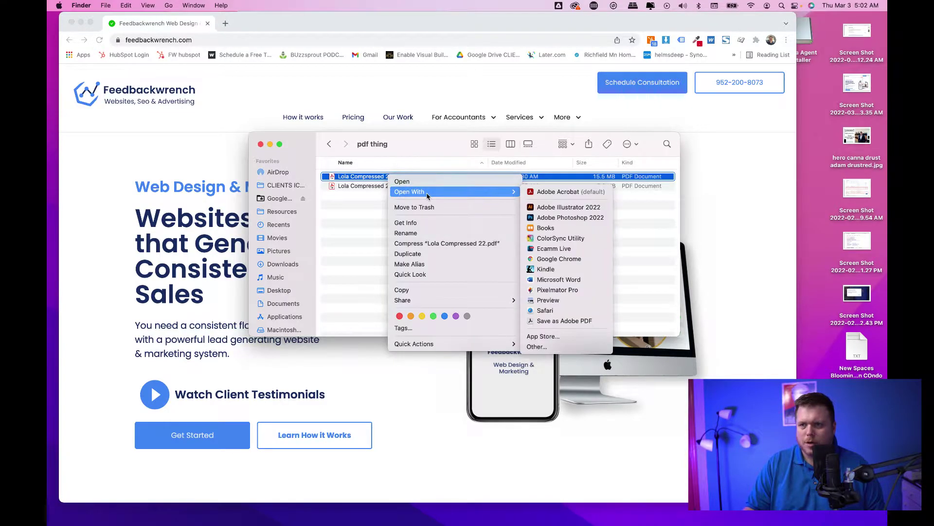
click(554, 193)
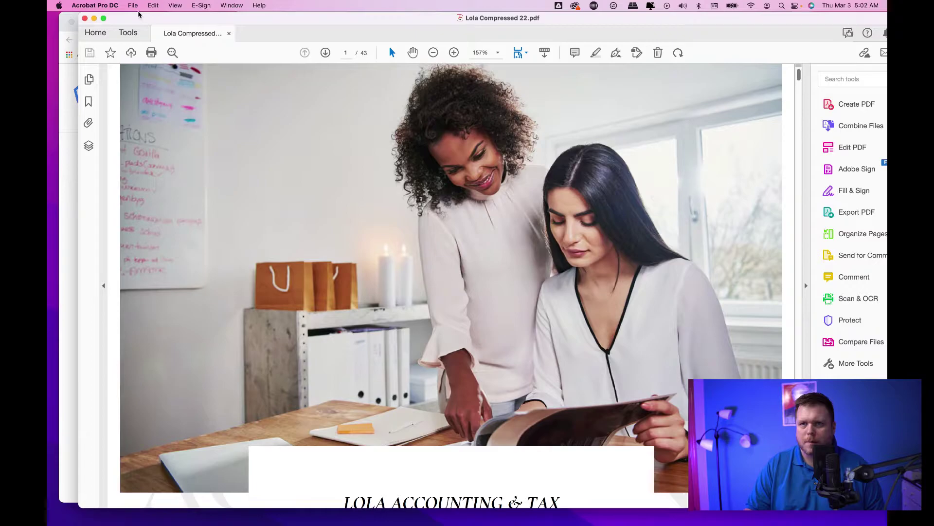
- Glance at Acrobat's File menu, then close the Lola Compressed 22 document
click(134, 5)
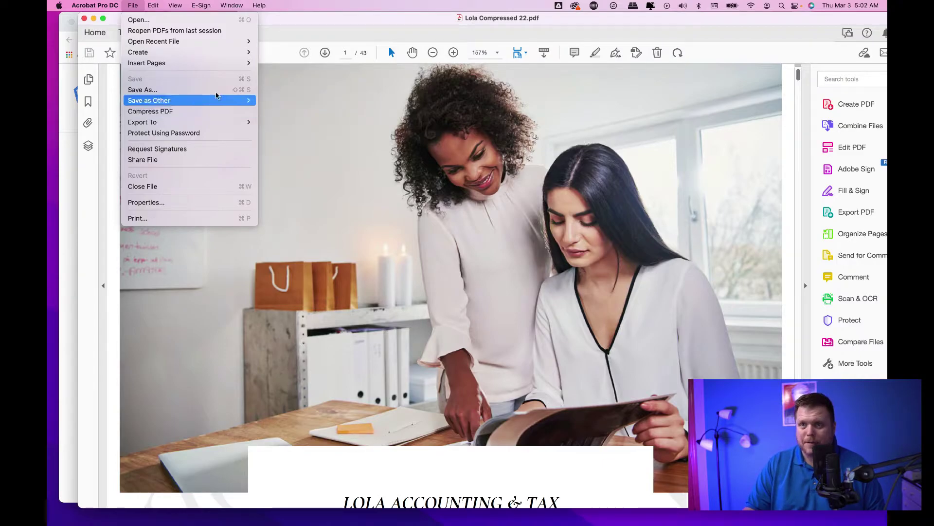
click(193, 111)
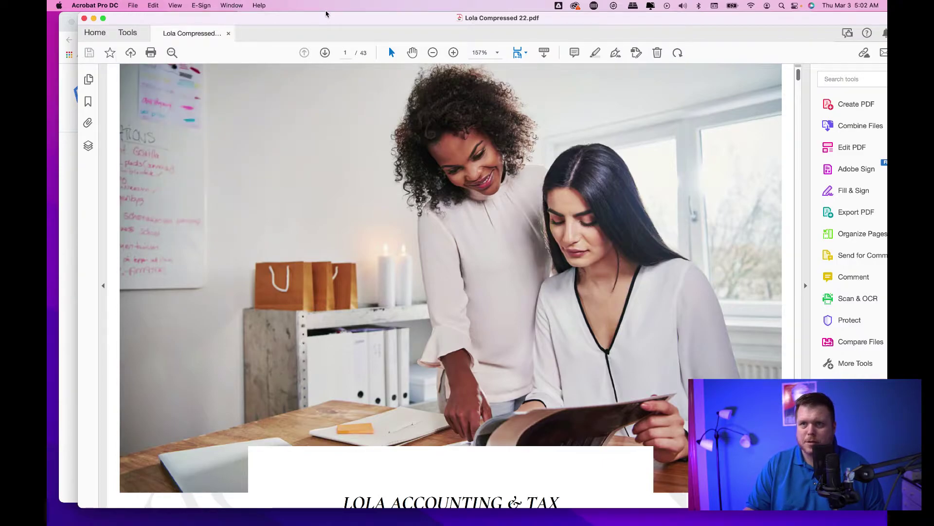
click(229, 34)
- Close the Acrobat window and bring the pdf thing Finder window forward, moved up and left
click(85, 19)
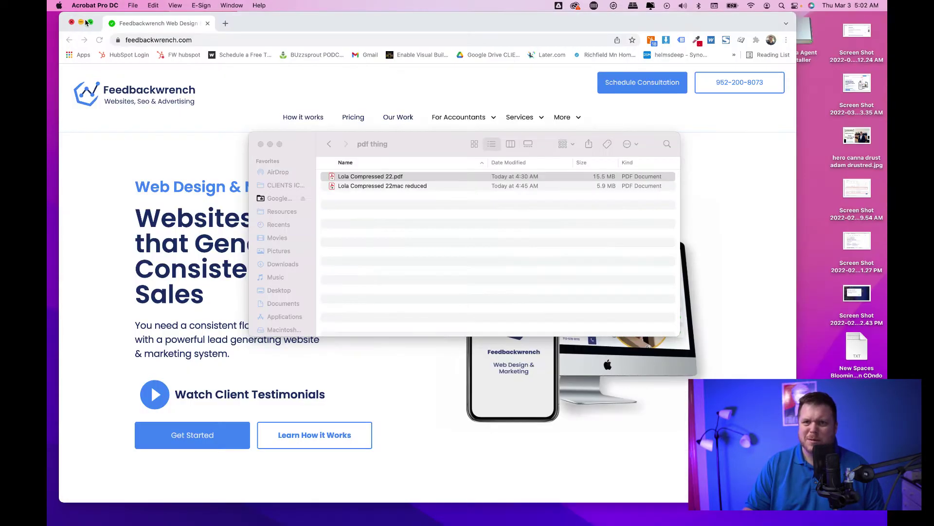
click(291, 149)
drag(294, 149, 234, 108)
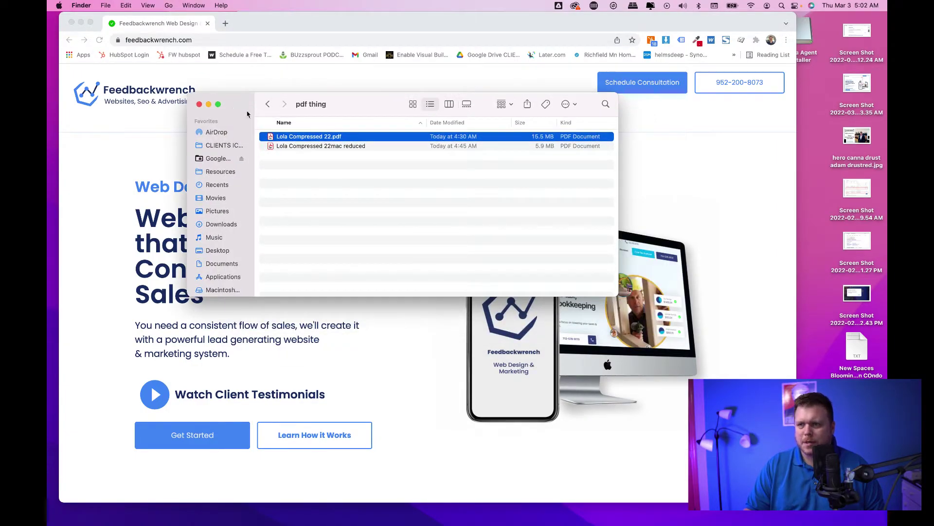
click(343, 241)
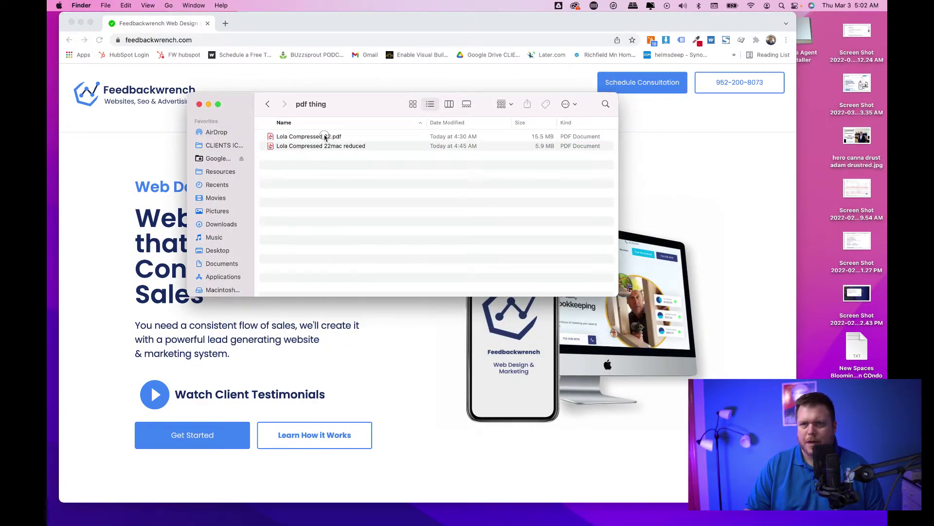
- Open Lola Compressed 22.pdf with Preview via Open With
click(326, 138)
right_click(326, 139)
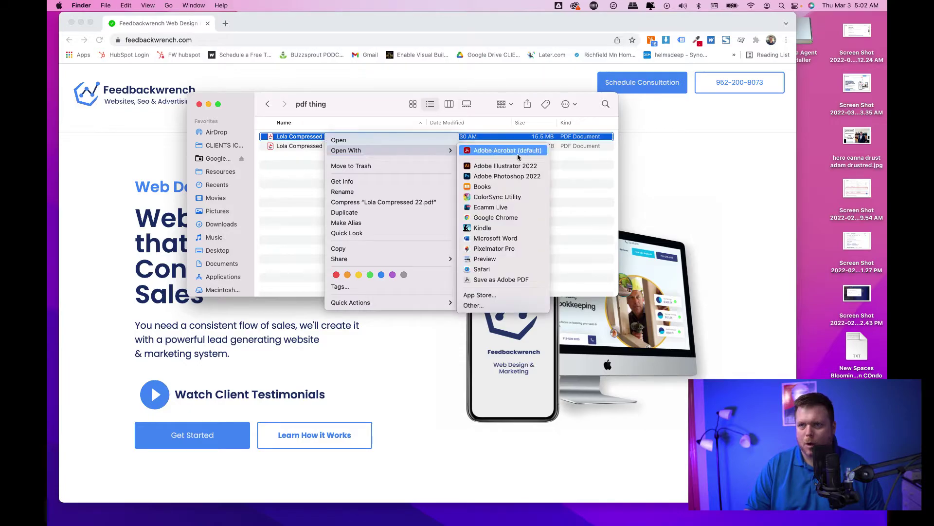
click(521, 260)
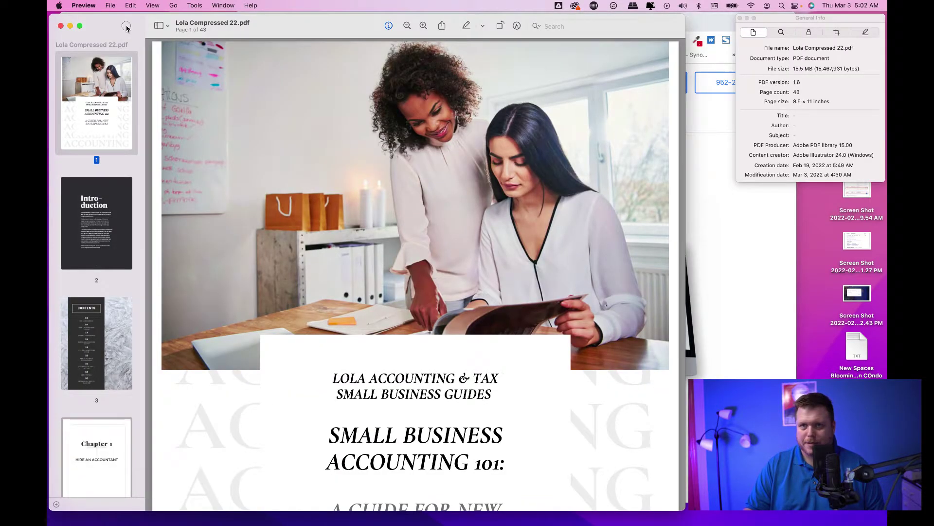
- Start File > Export for Lola Compressed 22, defaulting to PDF in Downloads
drag(126, 27, 144, 30)
click(112, 5)
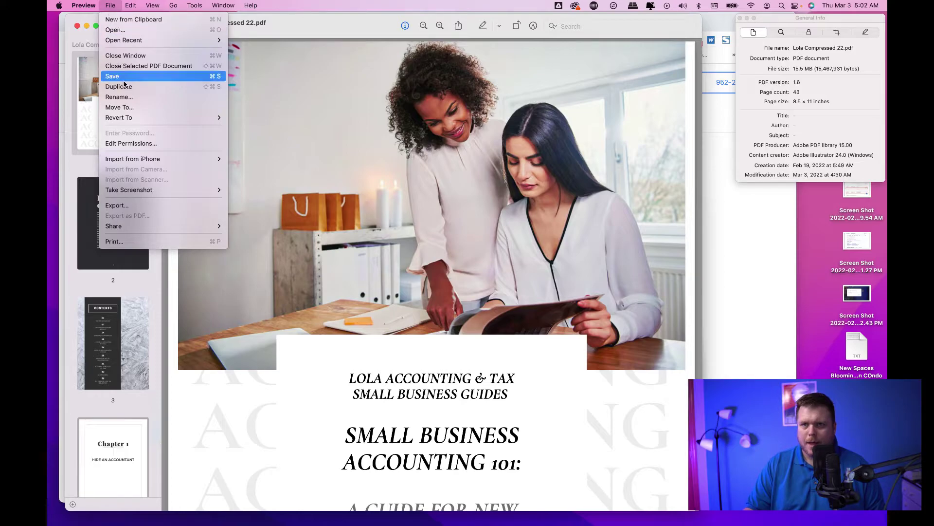
click(142, 204)
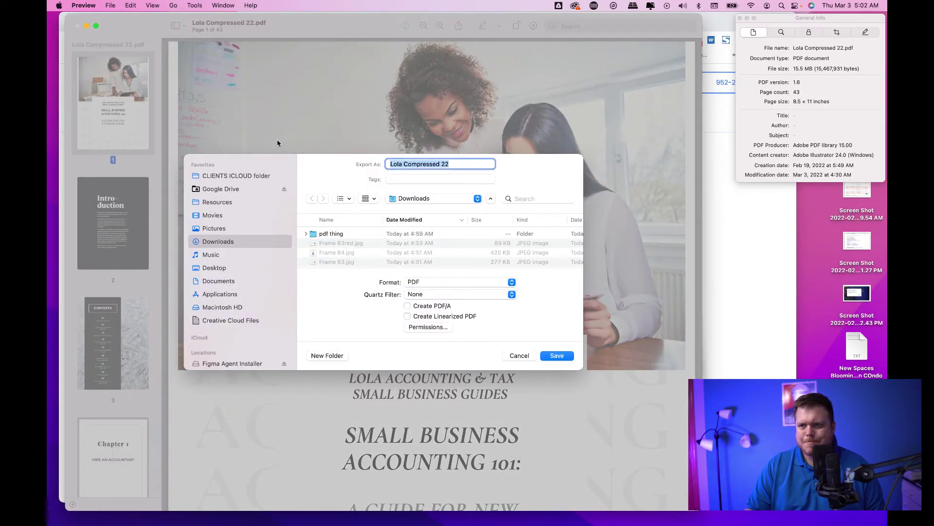
- Keep the PDF format and set the Quartz Filter to Reduce File Size
click(445, 283)
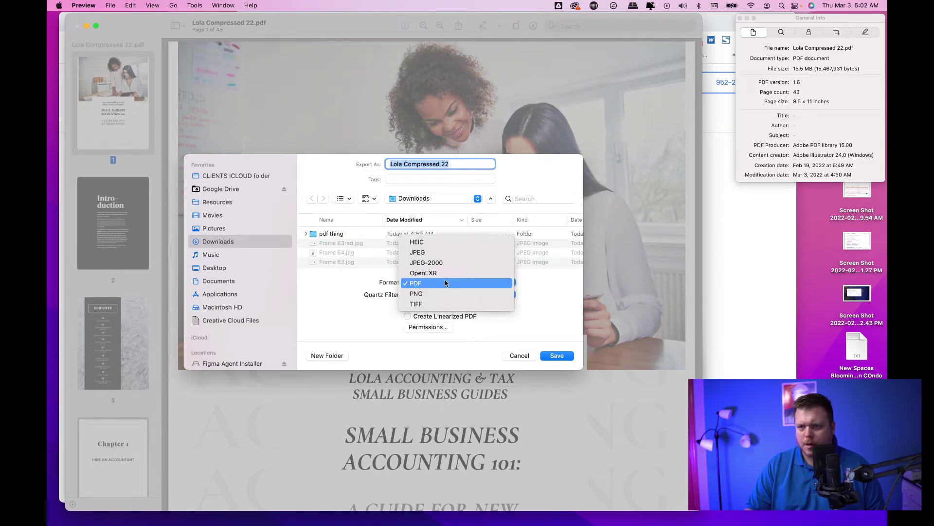
click(345, 326)
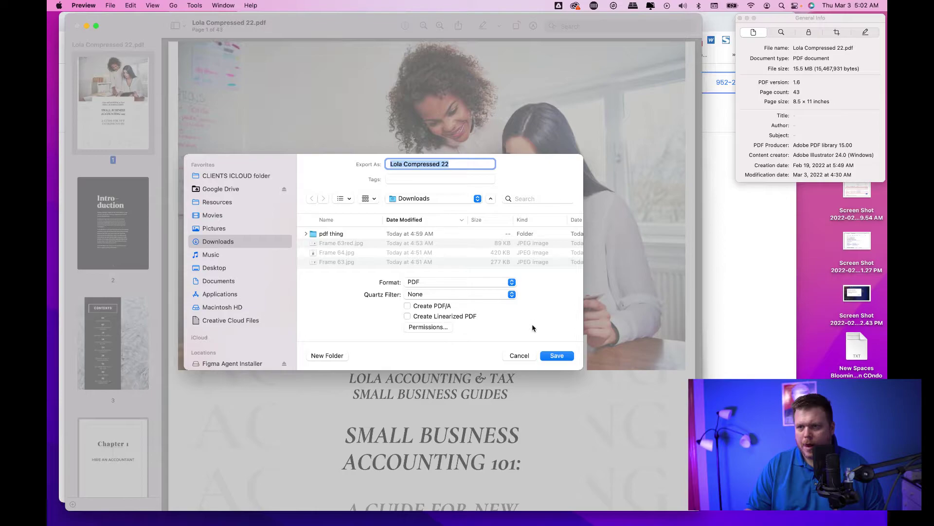
click(439, 296)
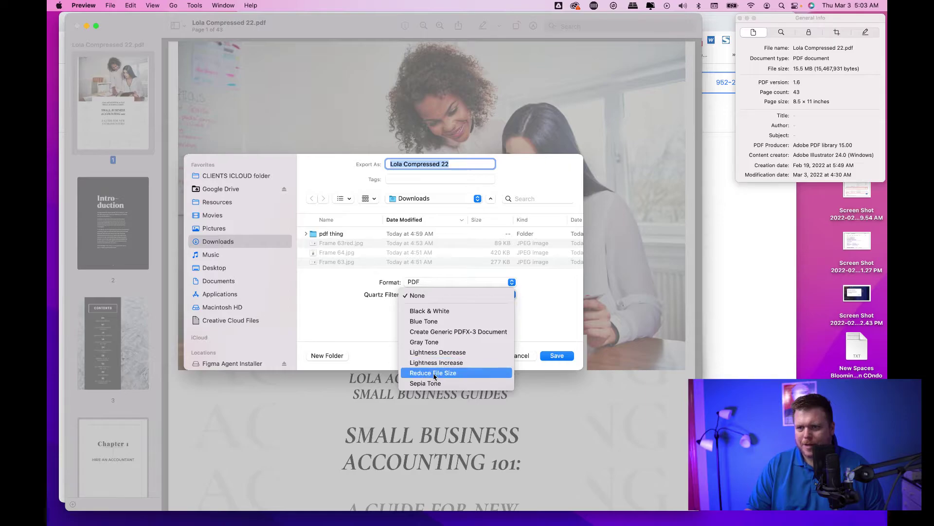
click(349, 312)
click(439, 300)
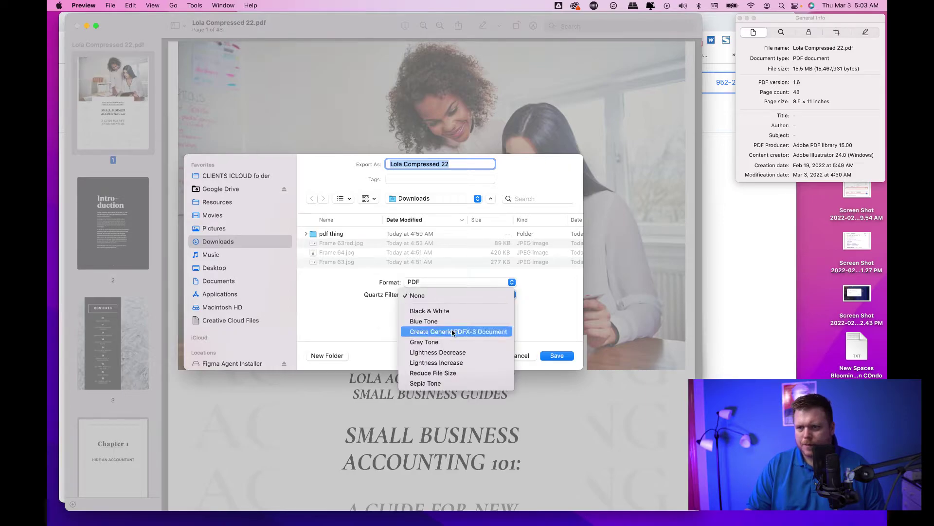
click(451, 374)
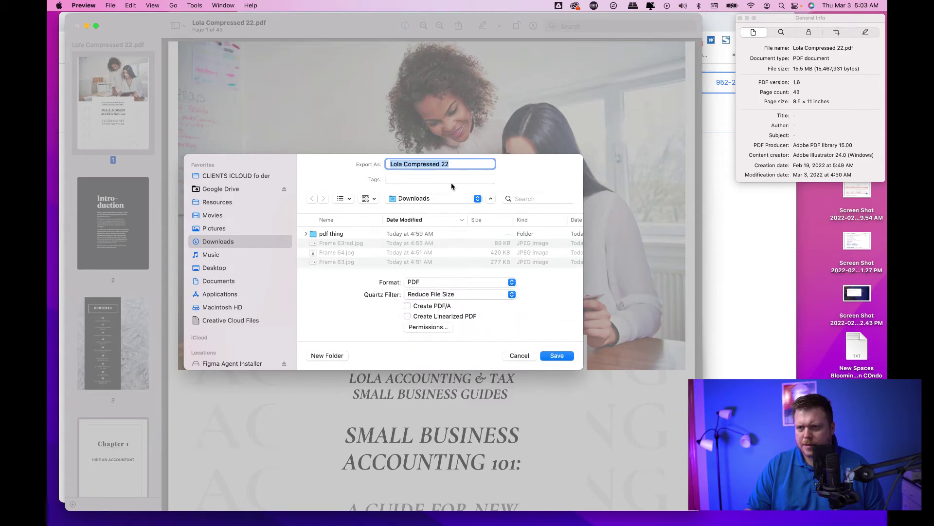
- Name the export Lola Compressed 22red and save it to Downloads
click(460, 165)
text(red)
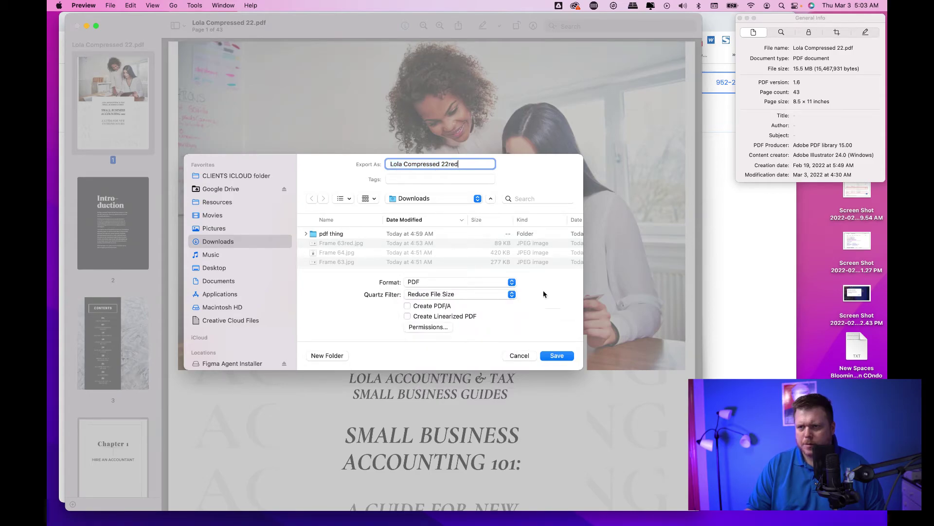
click(557, 355)
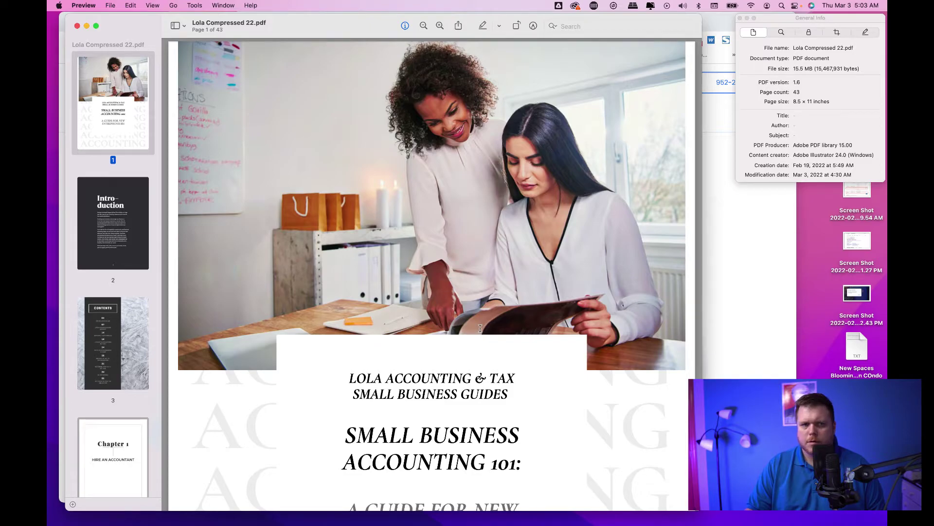
- Show Downloads in Finder and check the new Lola Compressed 22red file at 5.9 MB
key(ctrl+Up)
click(470, 132)
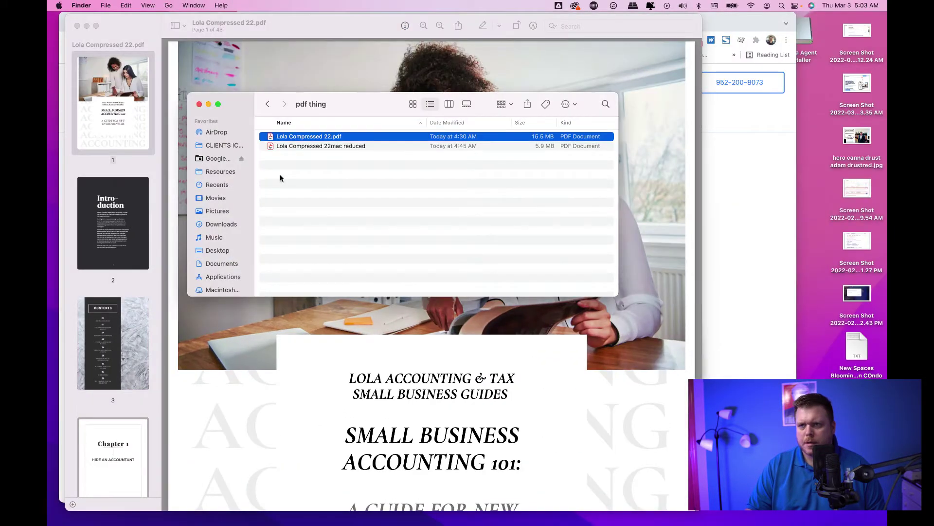
click(222, 224)
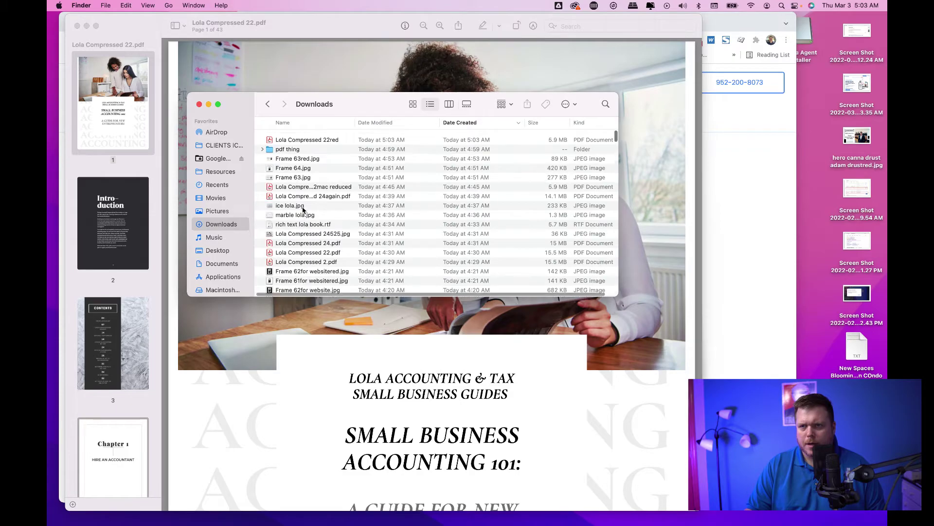
click(411, 138)
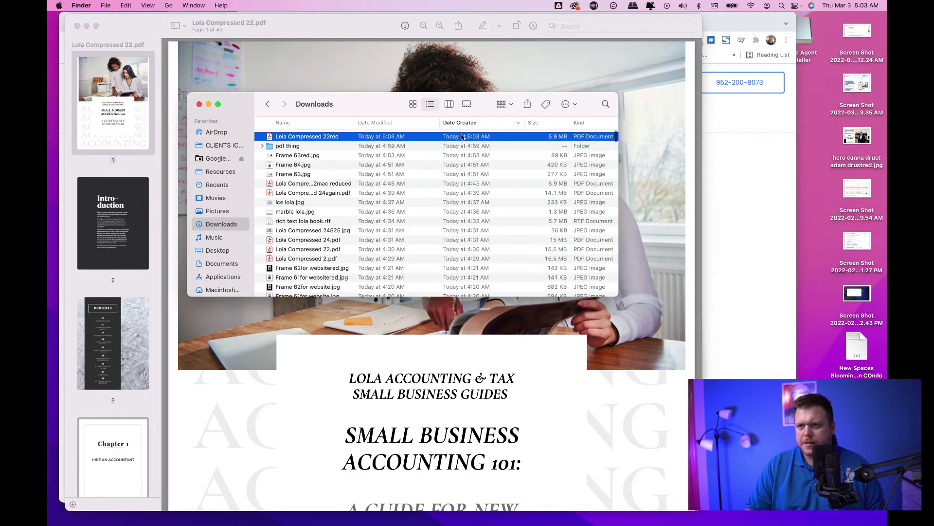
- Return to the Downloads window and select Lola Compressed 24again.pdf for Open With
click(740, 161)
key(ctrl+Up)
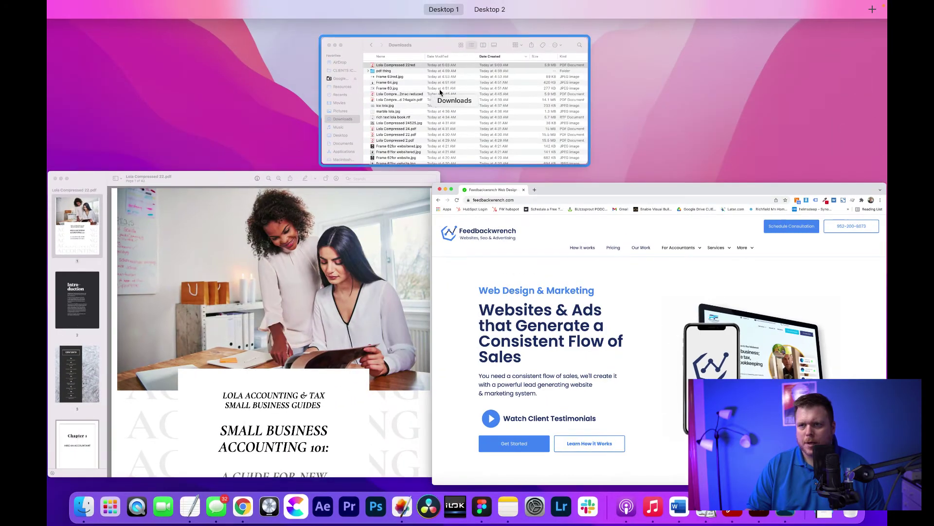
click(438, 95)
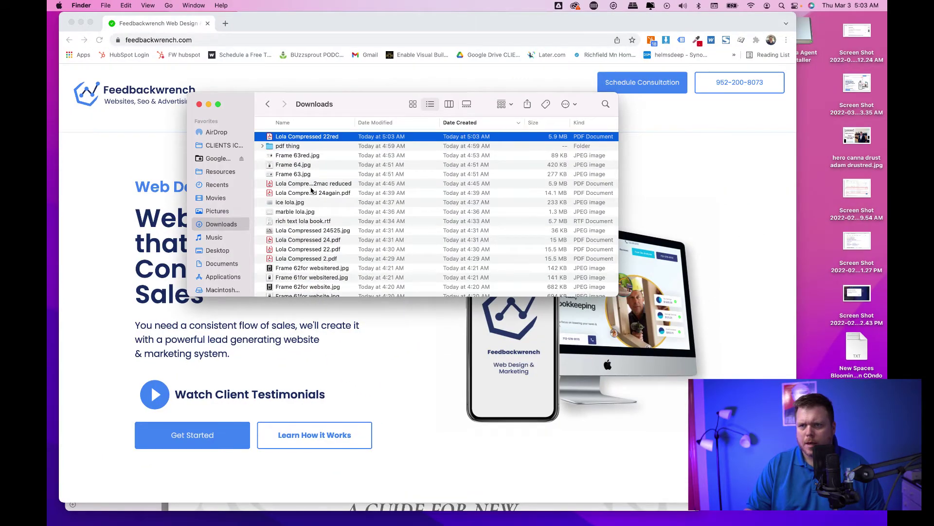
click(312, 191)
right_click(311, 193)
mouse_move(333, 205)
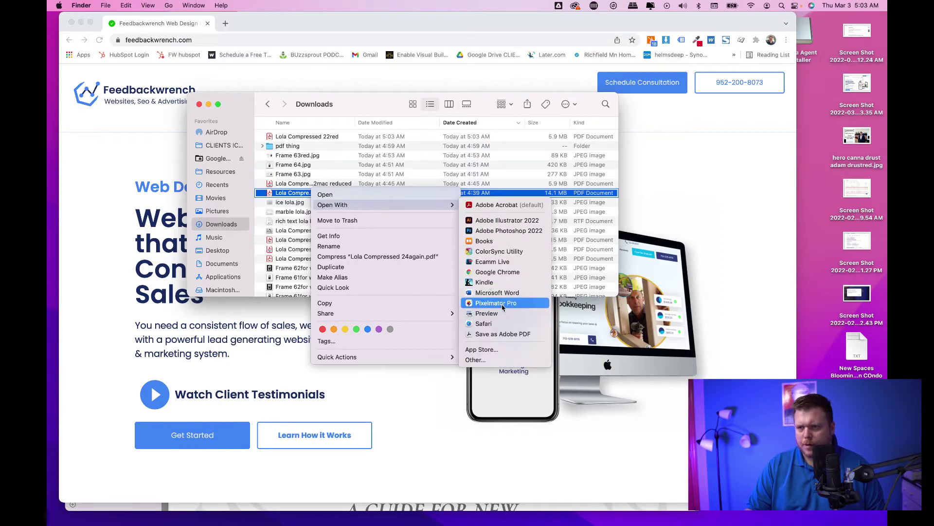
- Open Lola Compressed 24again.pdf in Preview and start File > Export
click(486, 312)
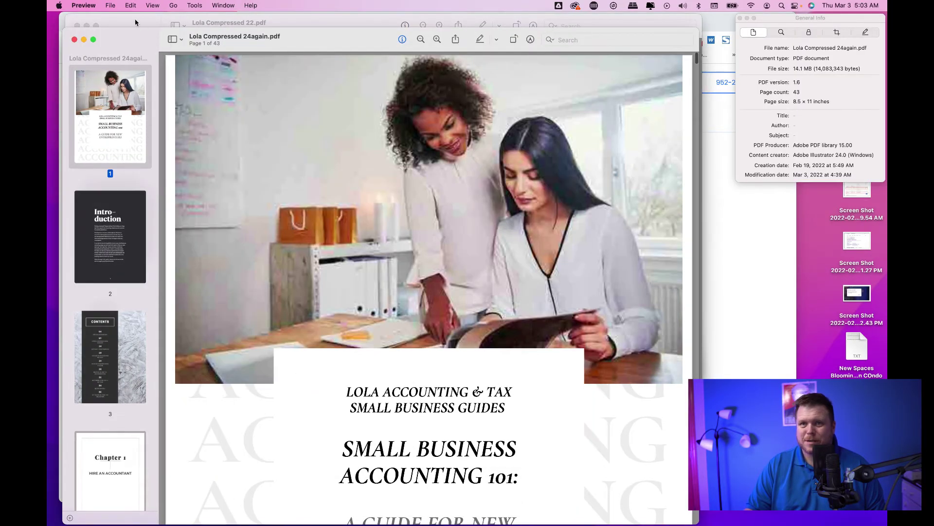
click(109, 6)
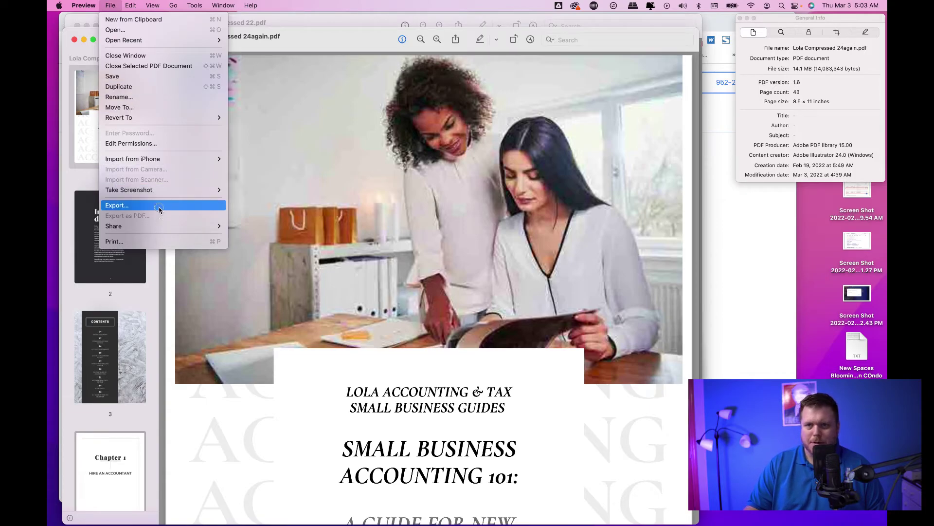
click(117, 205)
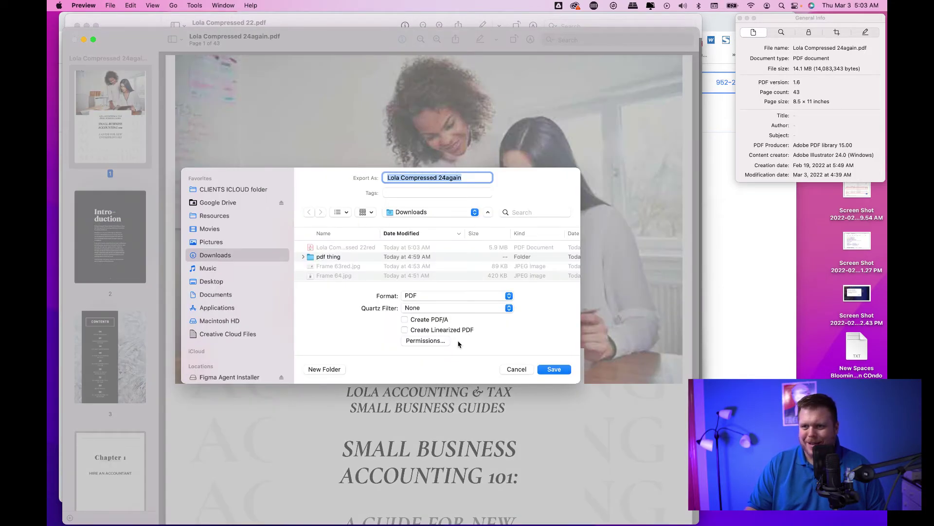
- Export it as PDF to Downloads with the Reduce File Size Quartz filter
click(438, 296)
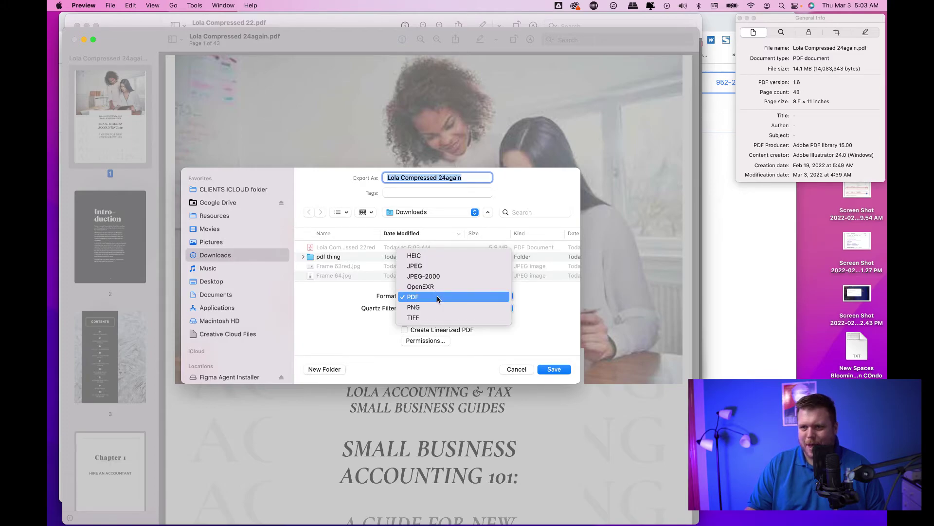
click(438, 298)
click(452, 309)
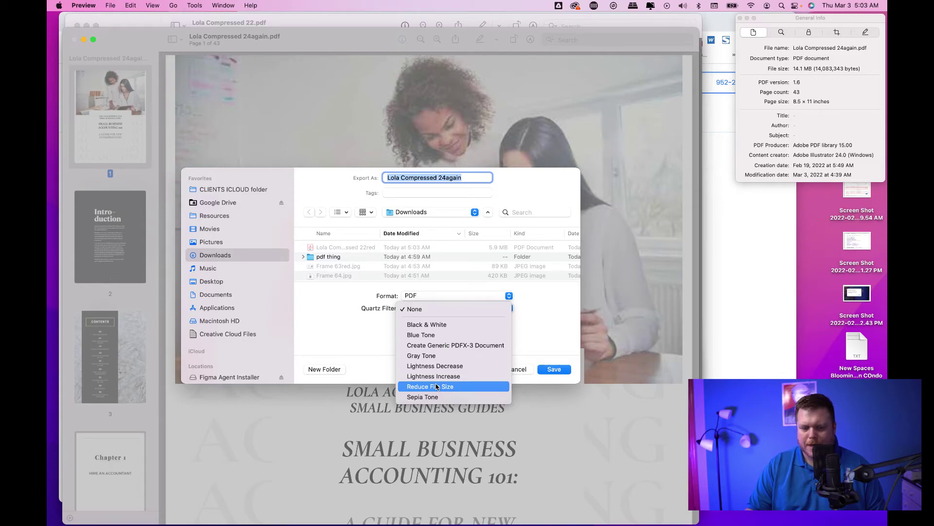
click(559, 373)
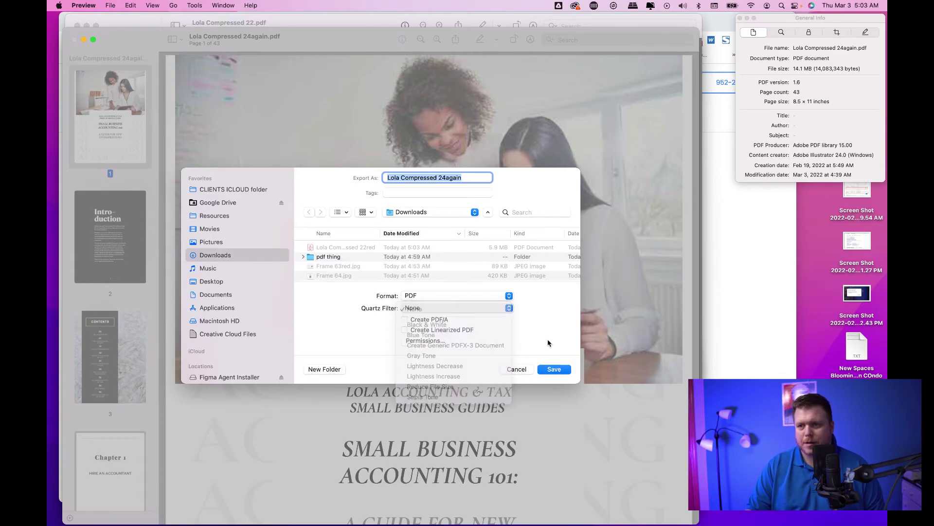
click(554, 368)
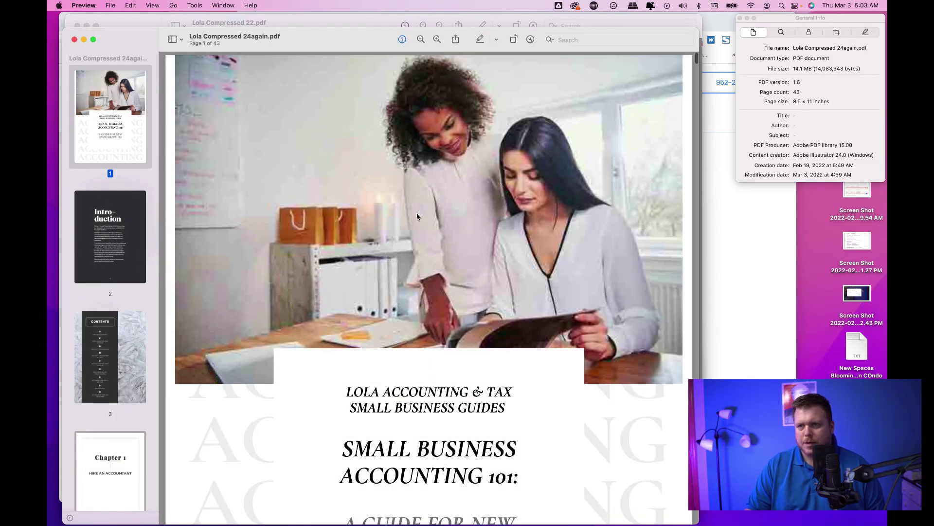
scroll(387, 179, up, 3)
scroll(387, 179, down, 5)
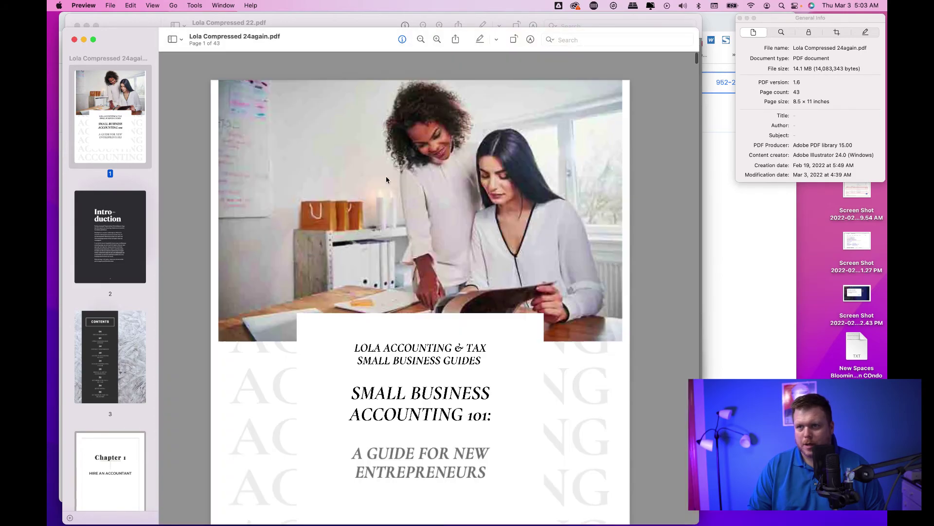
scroll(387, 180, down, 1)
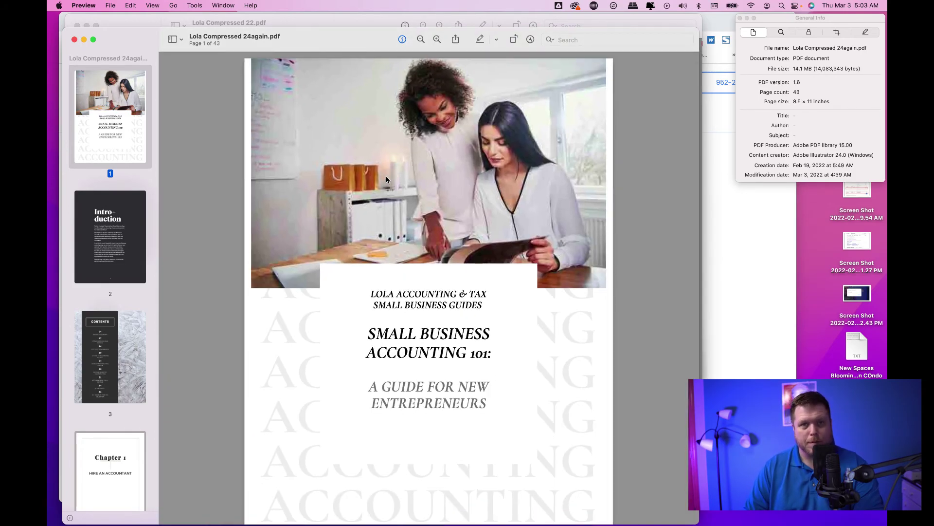